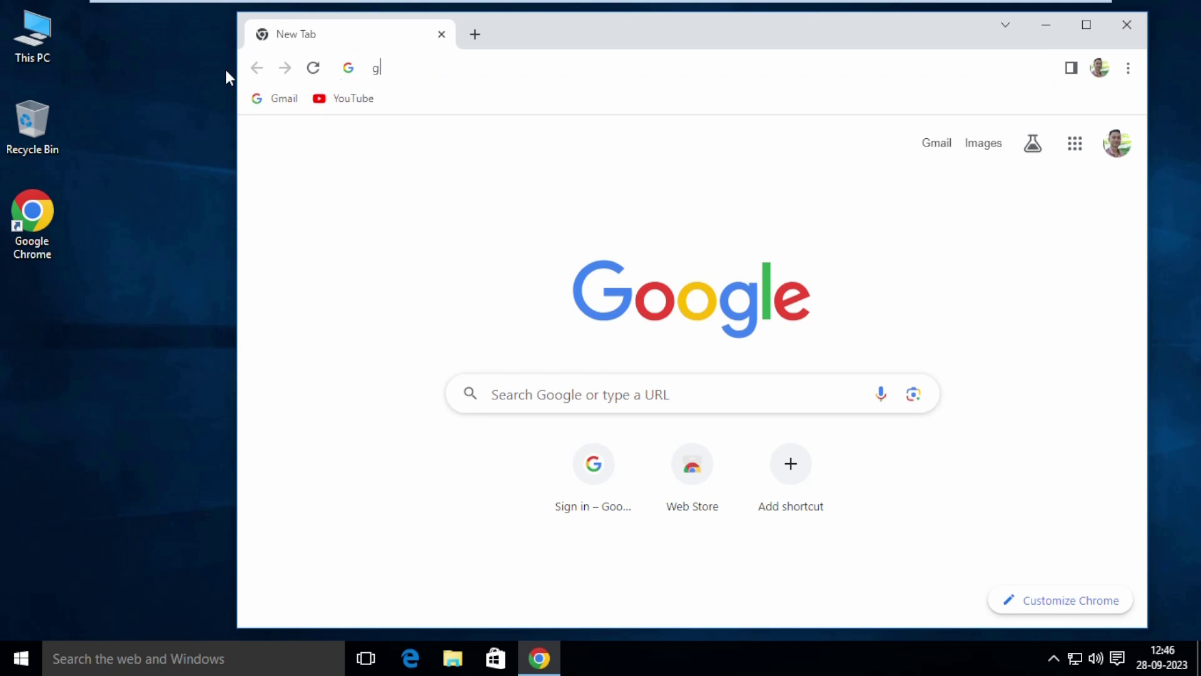
Step: Go to git-scm.com and download the 64-bit Git for Windows Setup standalone installer
{"action": "type", "text": "git-"}
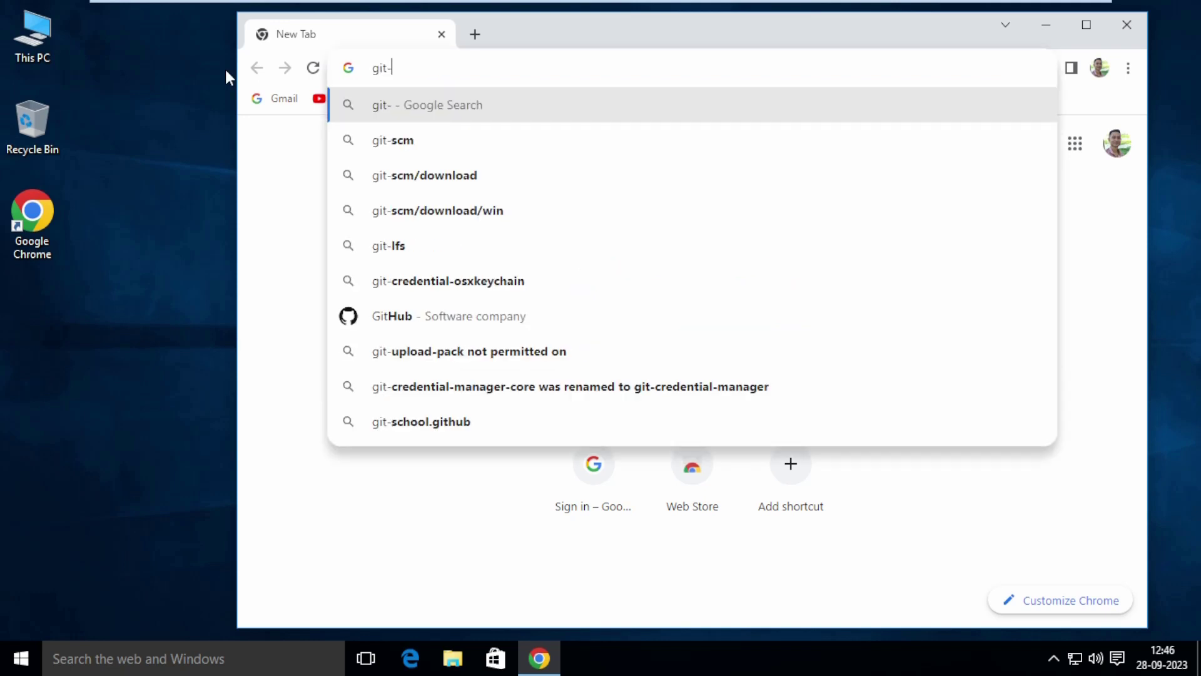
{"action": "type", "text": "scm.com"}
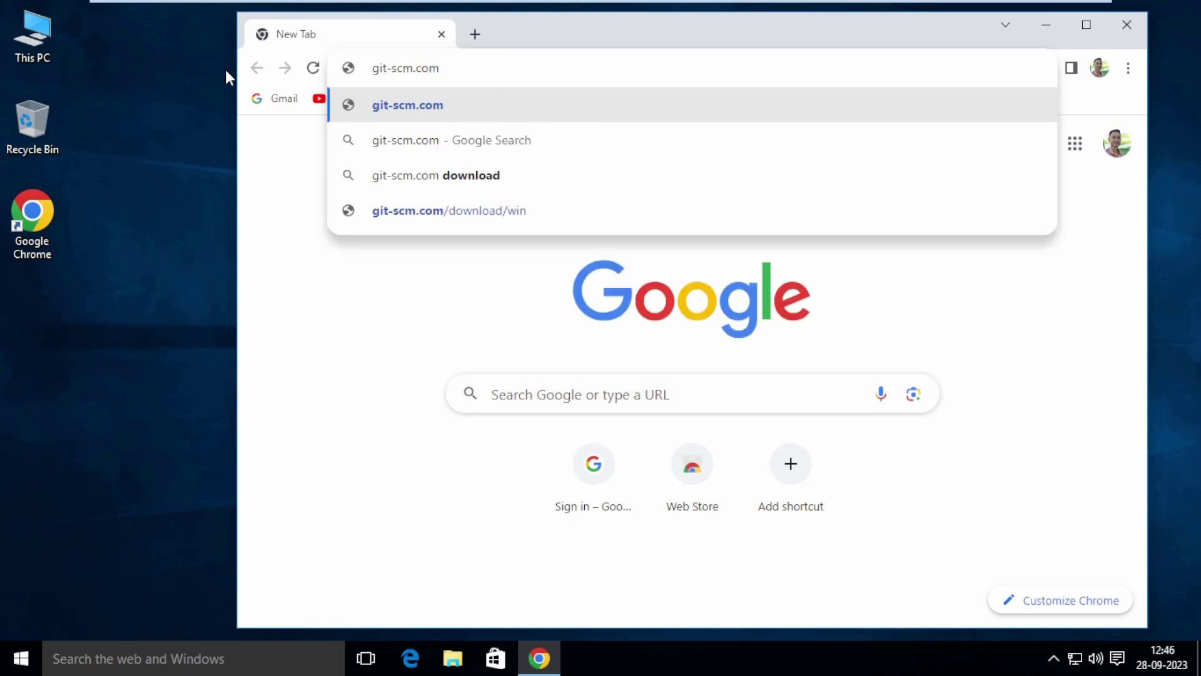
{"action": "key", "text": "Return"}
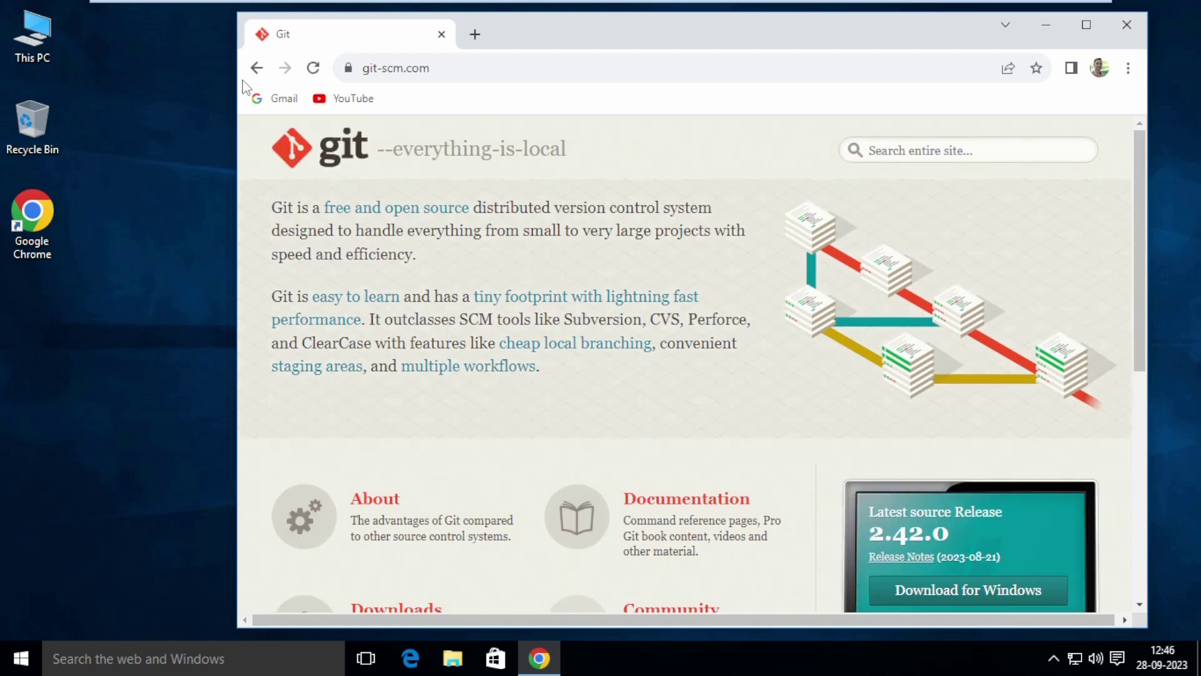
{"action": "scroll", "coordinate": [563, 461], "scroll_direction": "down", "scroll_amount": 1}
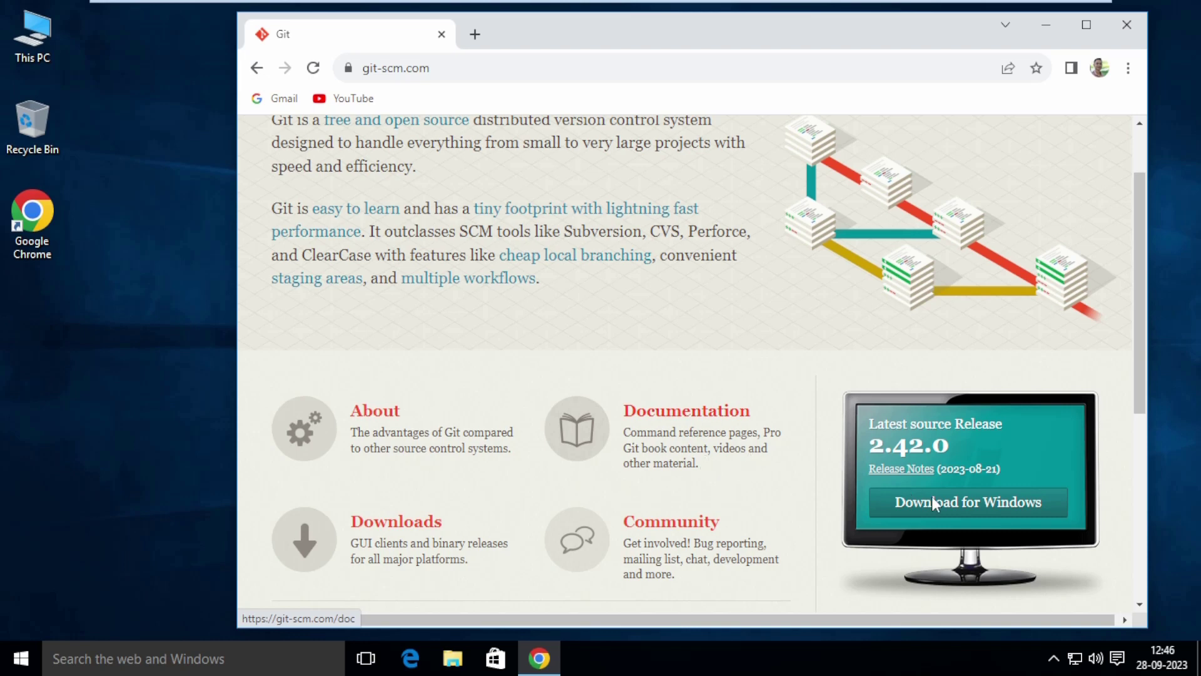
{"action": "left_click", "coordinate": [989, 514]}
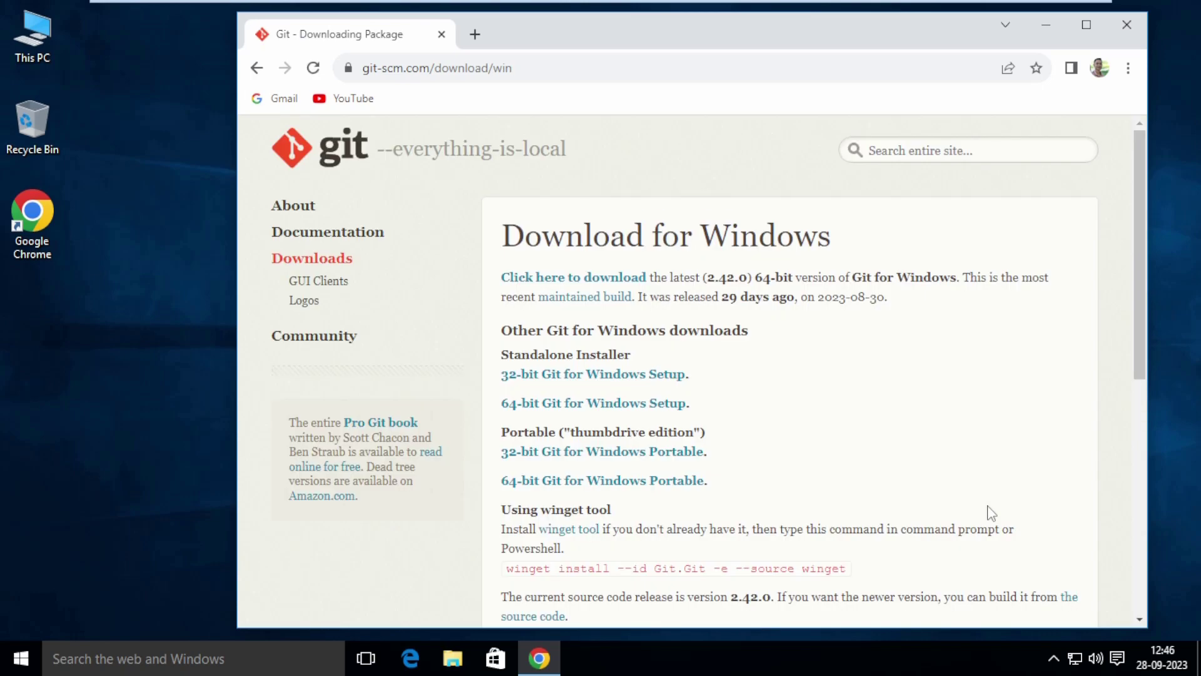
{"action": "left_click", "coordinate": [589, 405]}
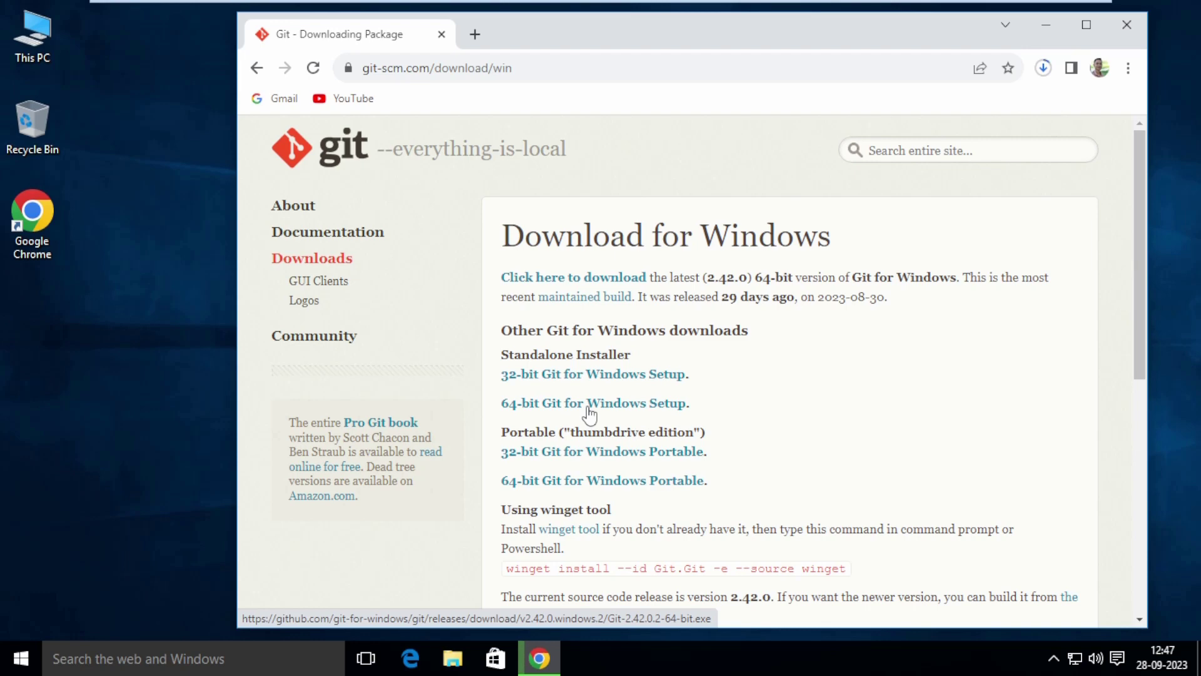
Step: Show the downloaded Git-2.42.0.2-64-bit installer in its folder and run it as administrator, allowing it to make changes
{"action": "left_click", "coordinate": [1042, 69]}
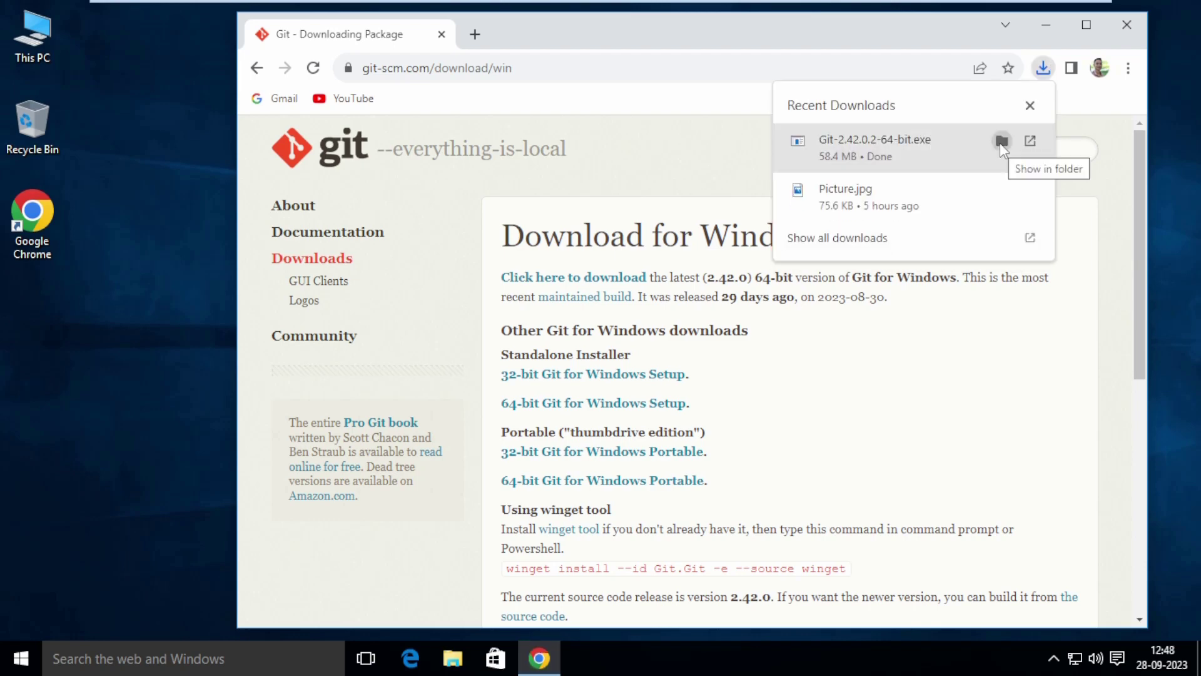
{"action": "left_click", "coordinate": [1000, 142]}
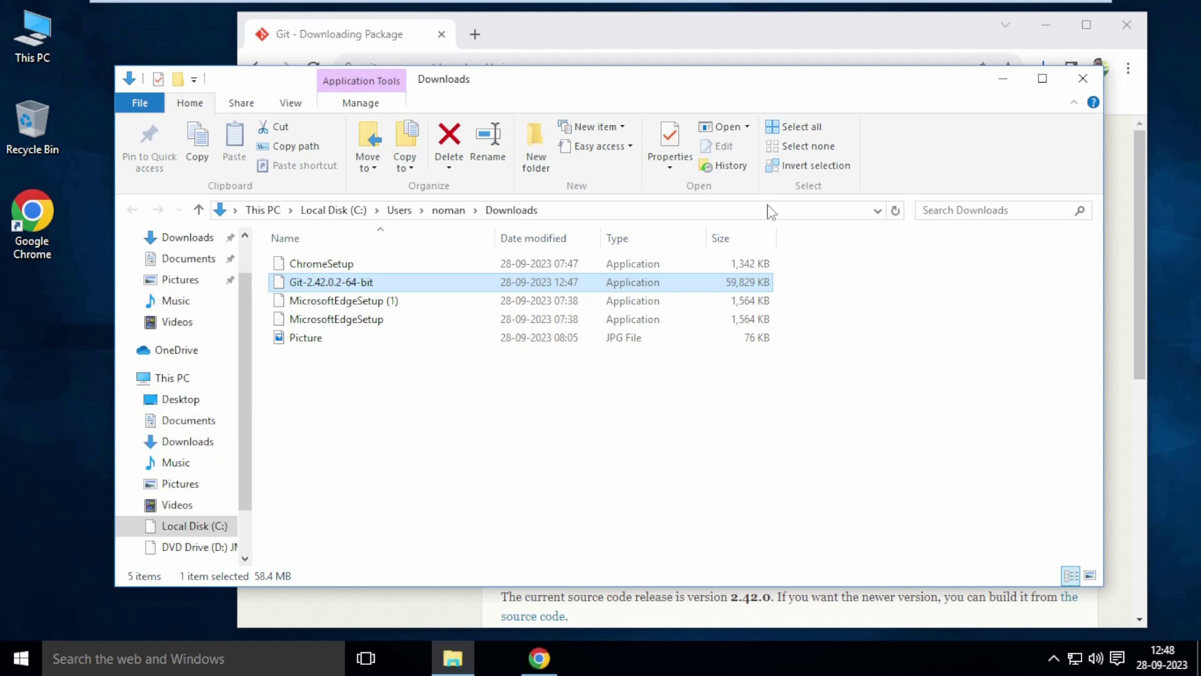
{"action": "right_click", "coordinate": [382, 289]}
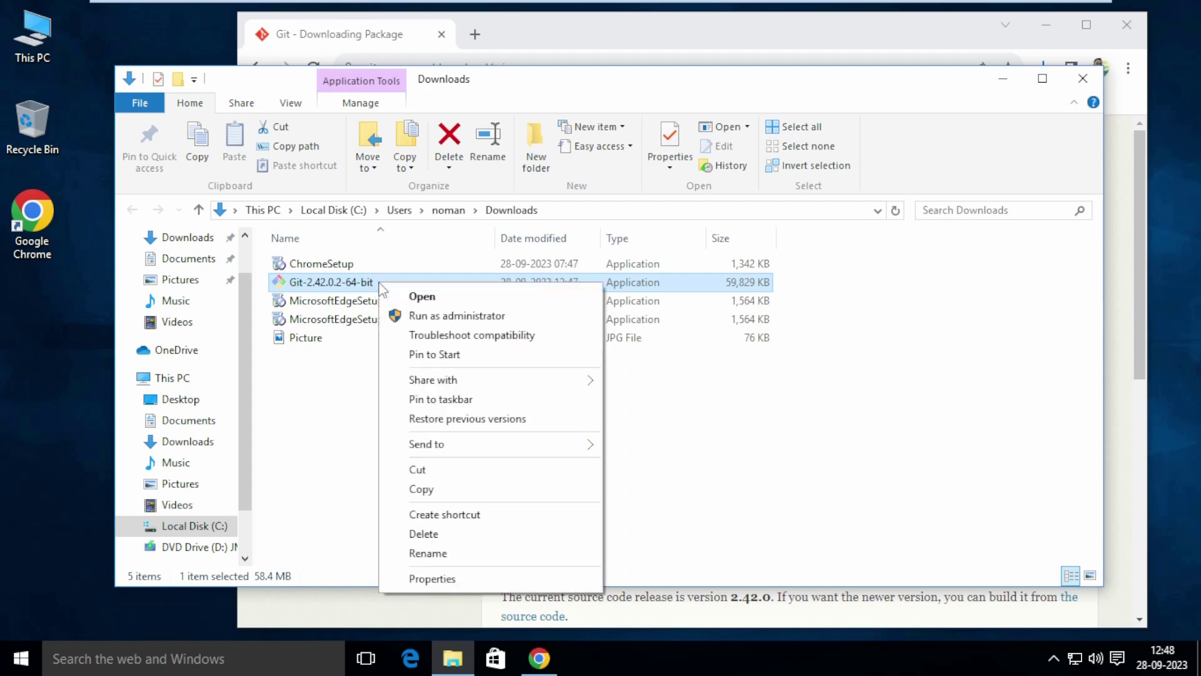
{"action": "left_click", "coordinate": [431, 317]}
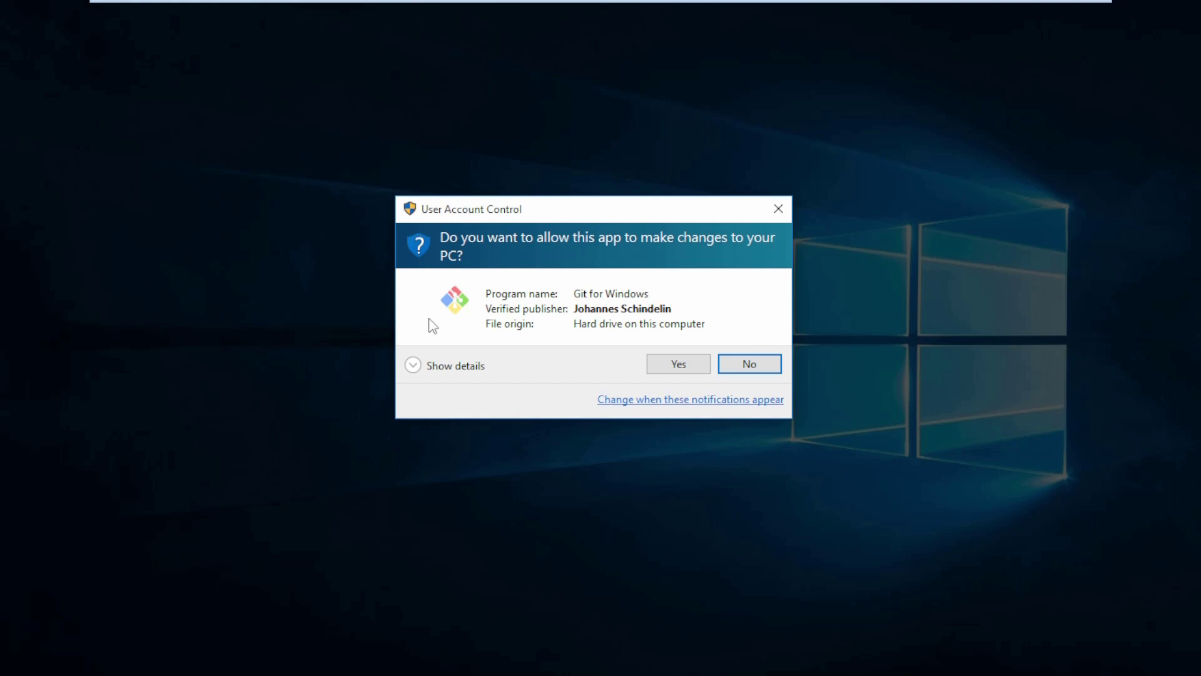
{"action": "left_click", "coordinate": [661, 370]}
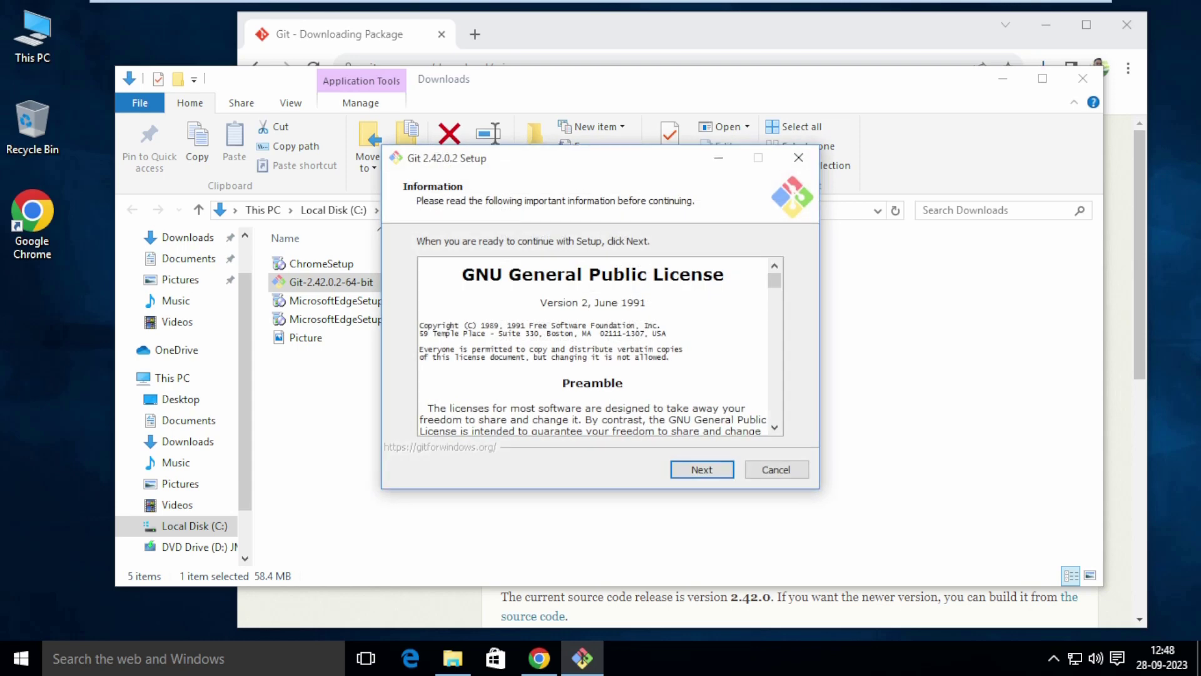
Step: Accept the licence and the C:\Program Files\Git destination, and add the On the Desktop icon to the components
{"action": "left_click", "coordinate": [720, 471]}
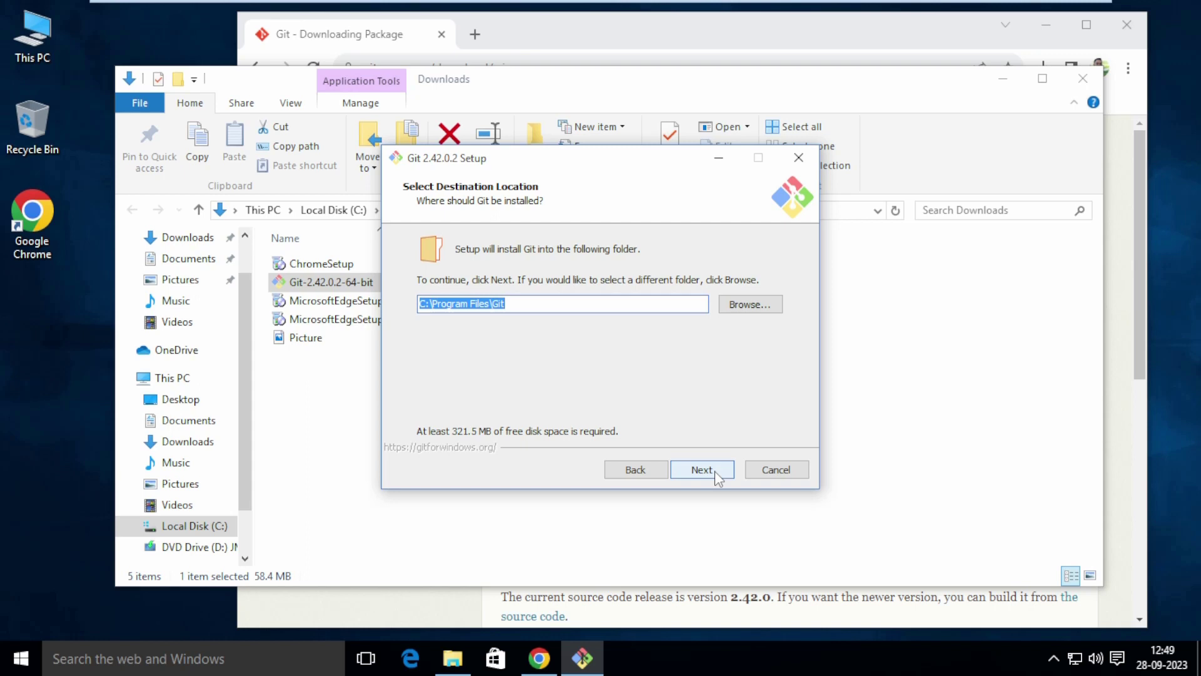
{"action": "left_click", "coordinate": [701, 471]}
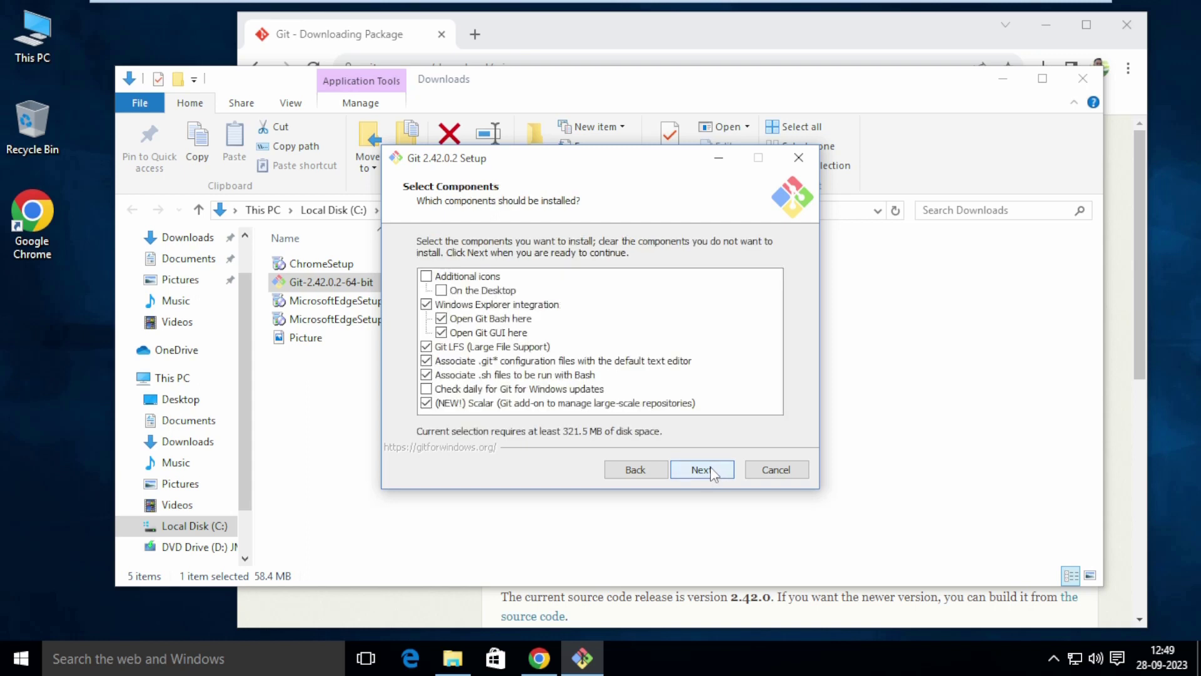
{"action": "left_click", "coordinate": [441, 290]}
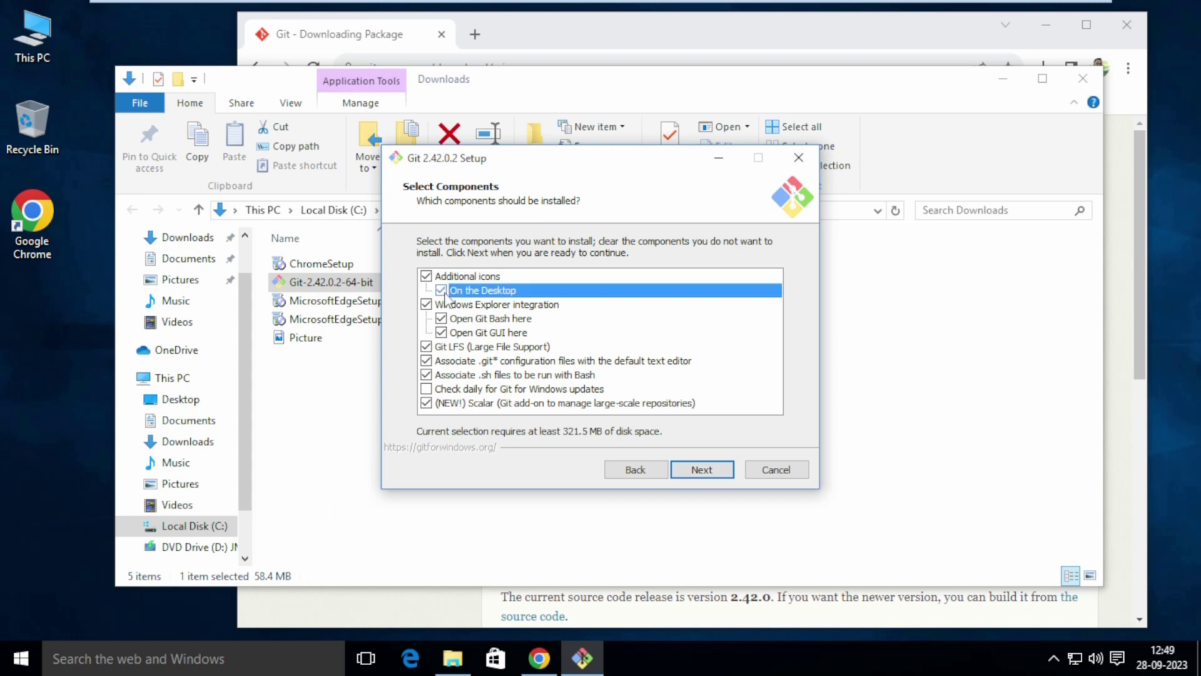
{"action": "left_click", "coordinate": [701, 470]}
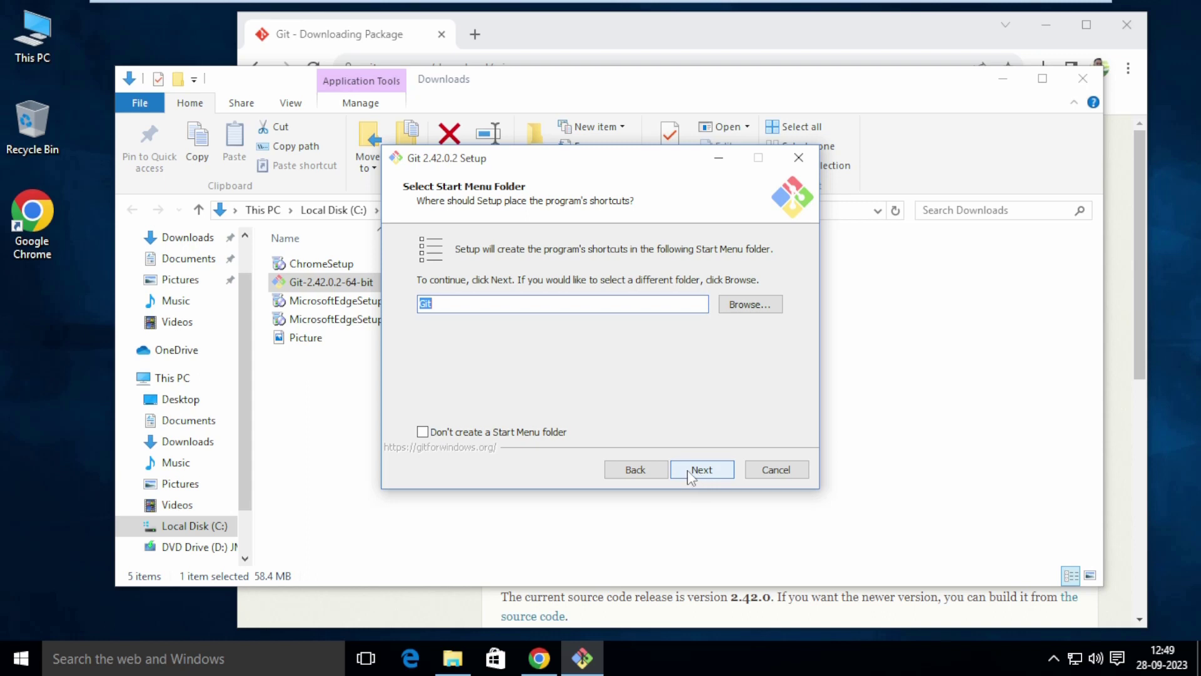
Step: Accept the Git Start Menu folder, Vim as editor, Let Git decide for the initial branch, and the recommended PATH option
{"action": "left_click", "coordinate": [700, 474]}
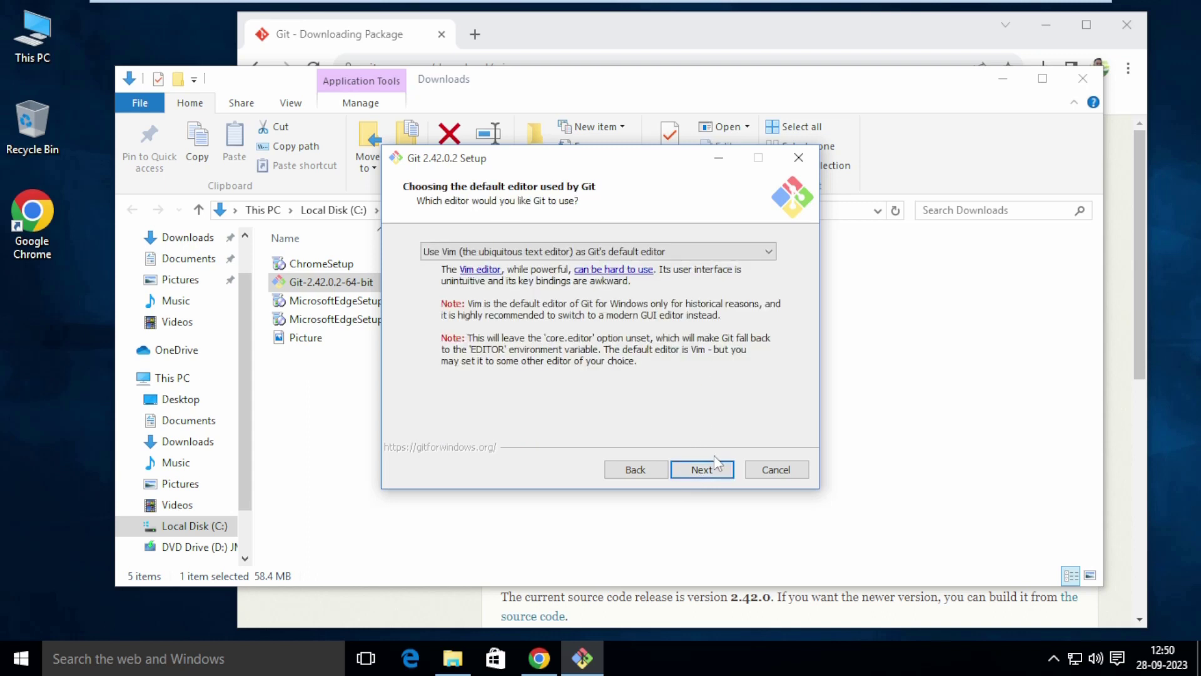
{"action": "left_click", "coordinate": [724, 477]}
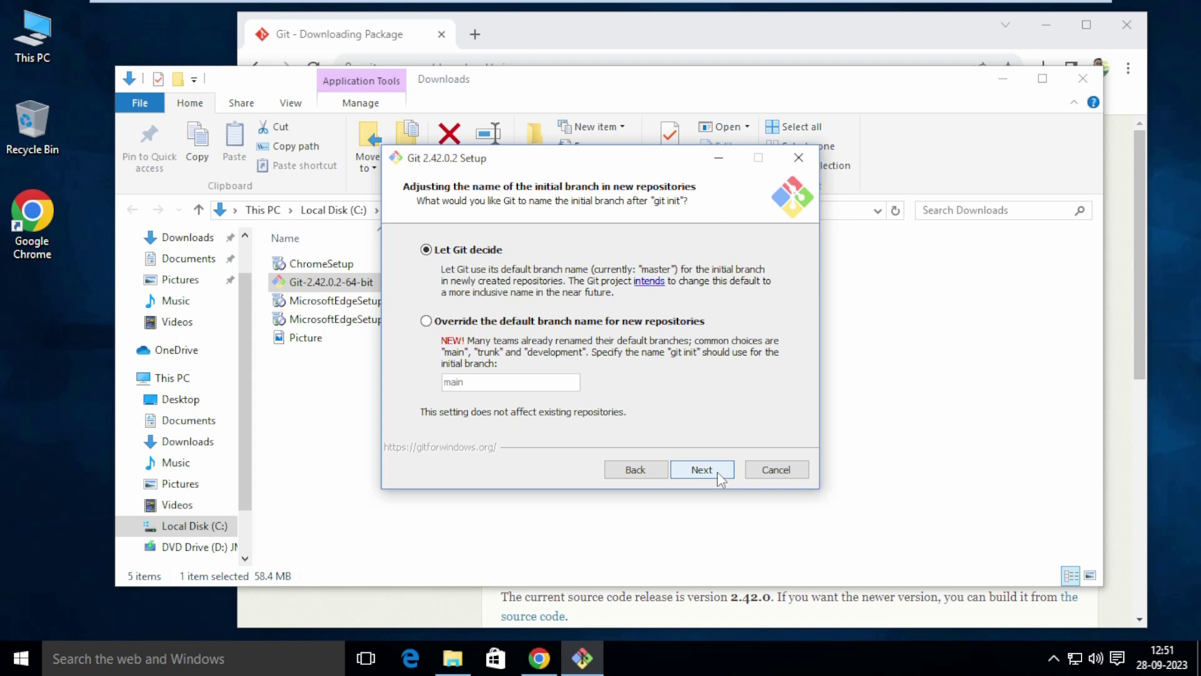
{"action": "left_click", "coordinate": [721, 479]}
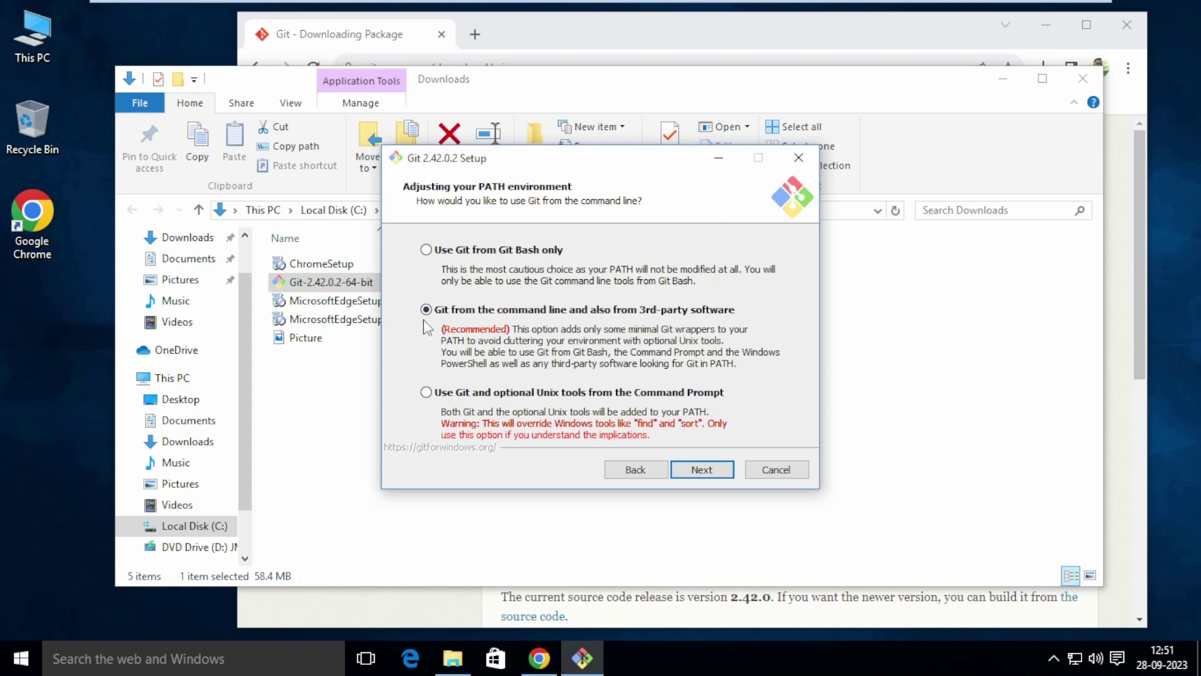
{"action": "left_click", "coordinate": [718, 472]}
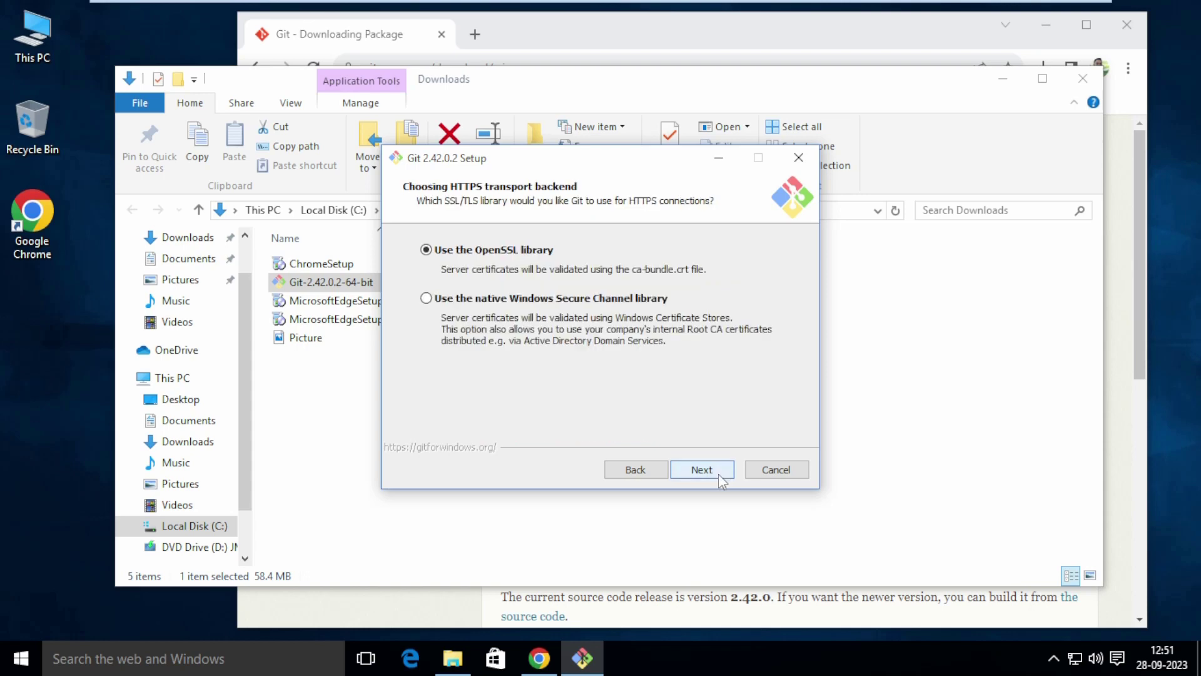
Step: Accept the OpenSSL library, Windows-style checkout with Unix-style commit line endings, the MinTTY terminal, and the default fast-forward or merge pull behavior
{"action": "left_click", "coordinate": [718, 474]}
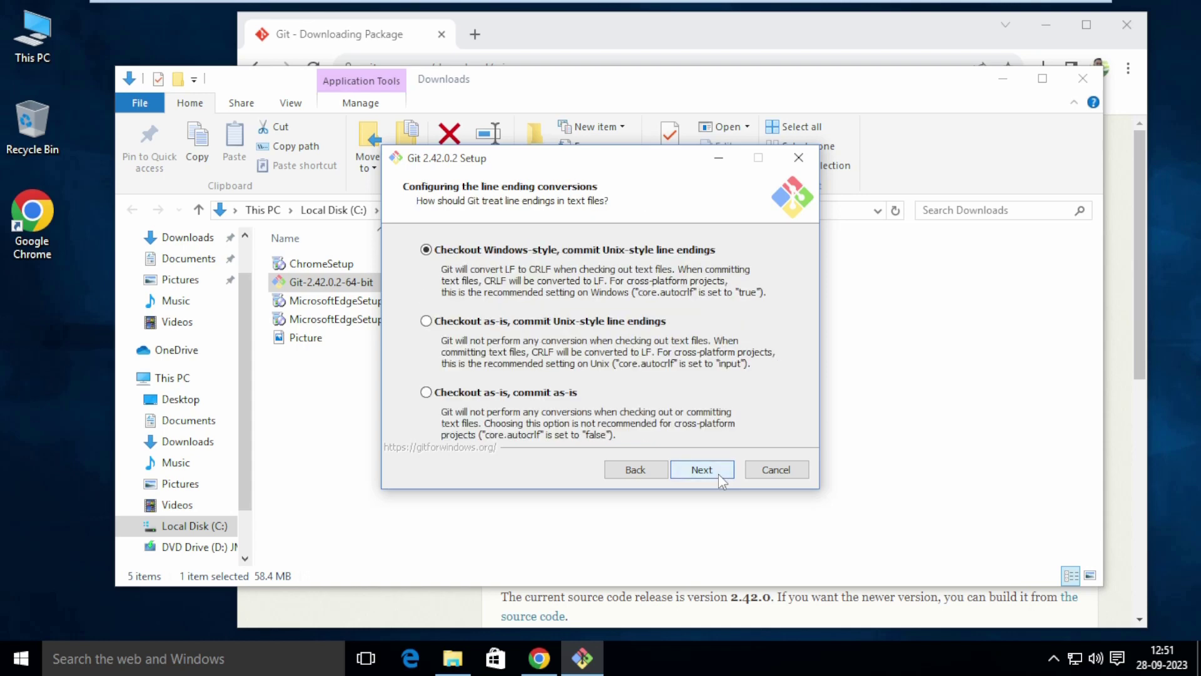
{"action": "left_click", "coordinate": [718, 474]}
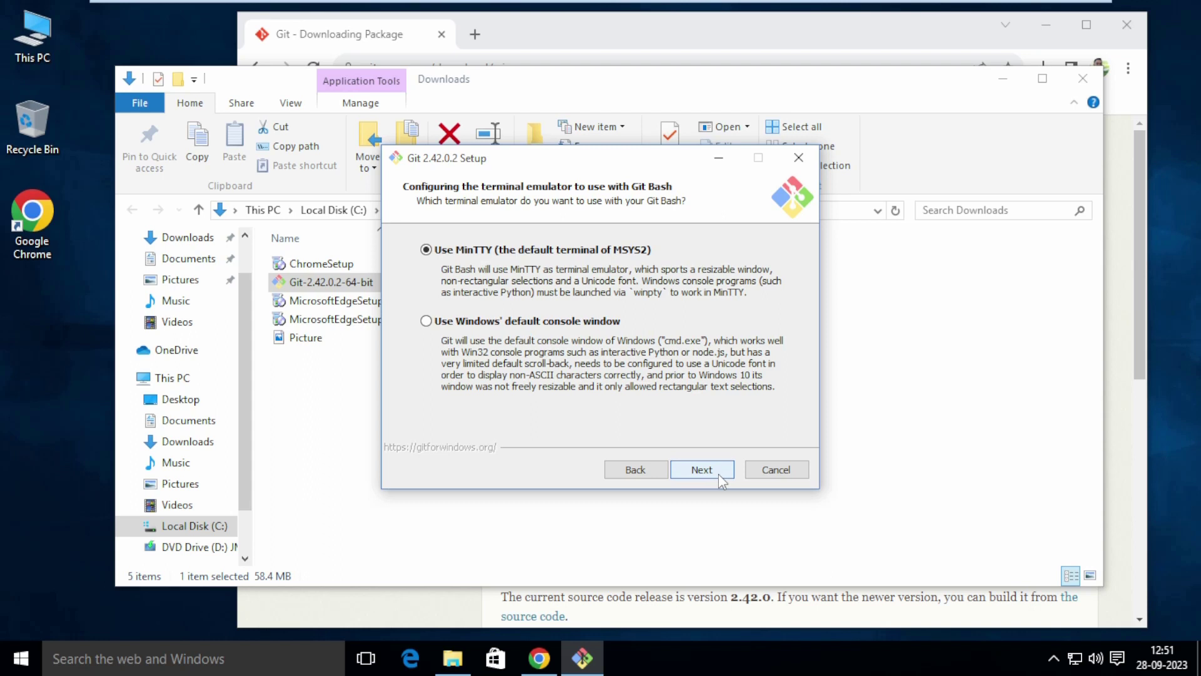
{"action": "left_click", "coordinate": [715, 473]}
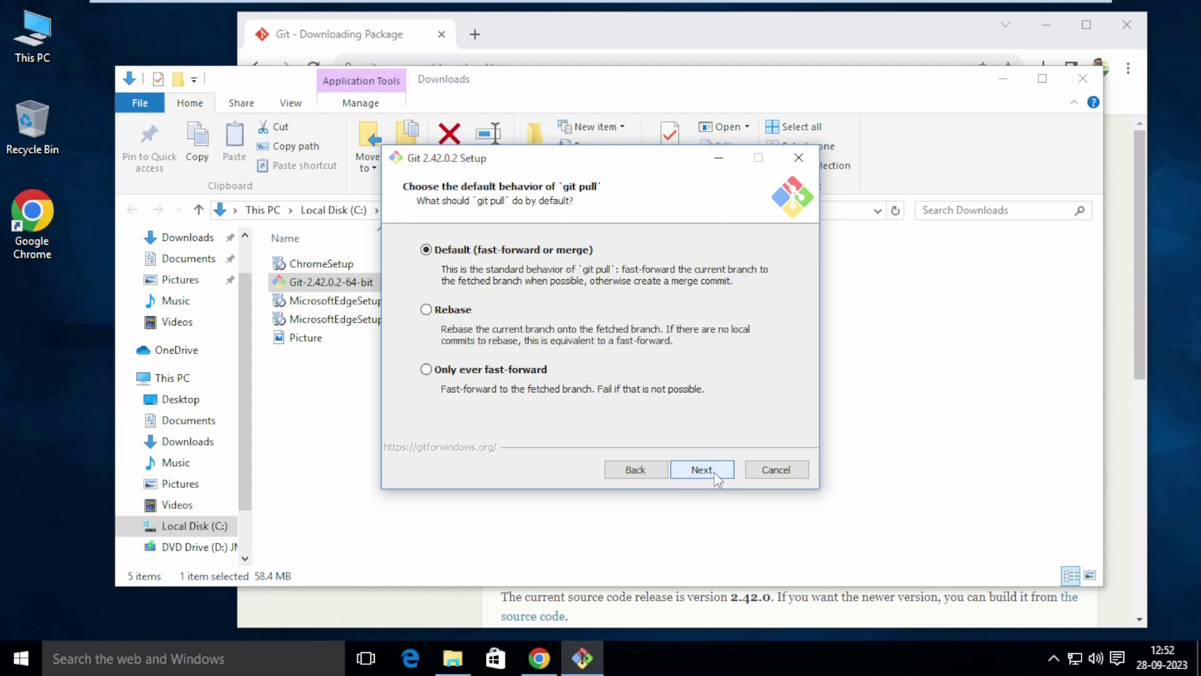
{"action": "left_click", "coordinate": [715, 471]}
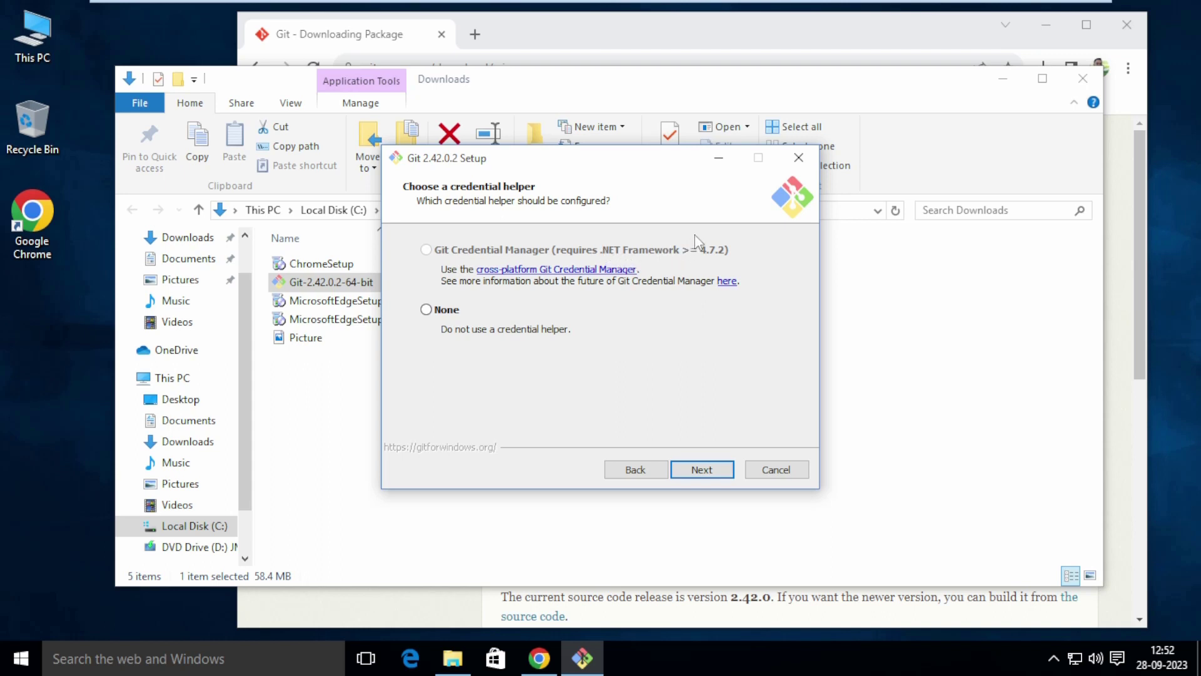
Step: Install Git with file system caching enabled and no credential helper, symbolic links or experimental options, and finish the setup wizard
{"action": "left_click", "coordinate": [713, 474]}
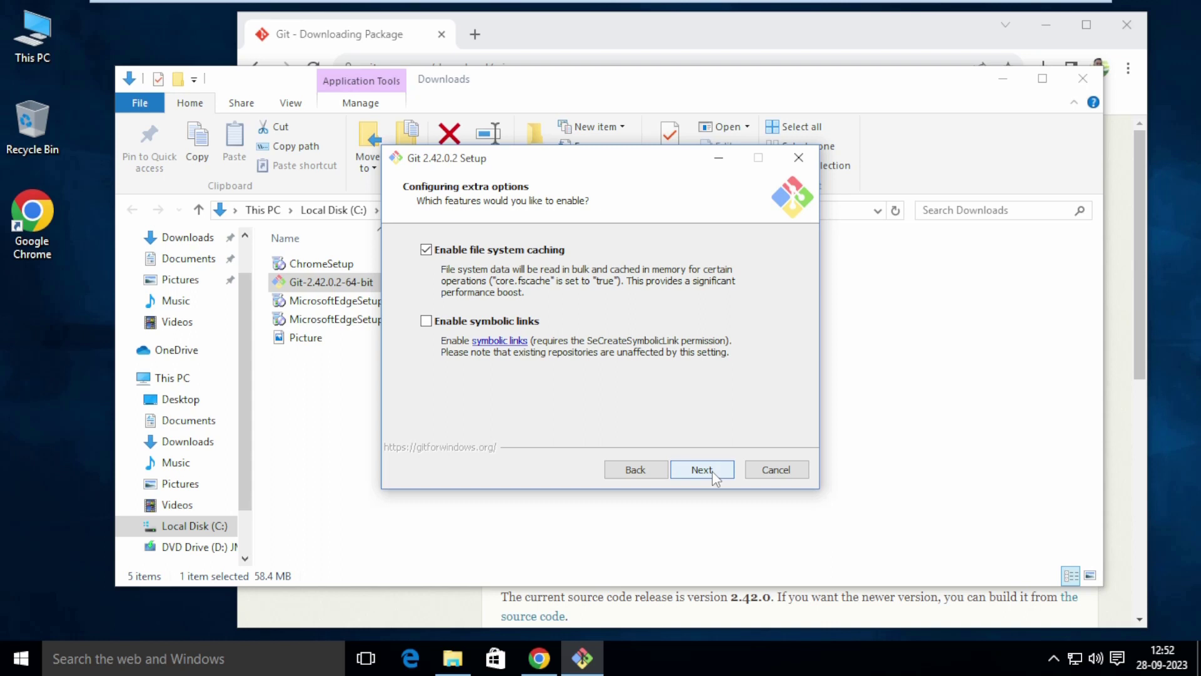
{"action": "left_click", "coordinate": [712, 470]}
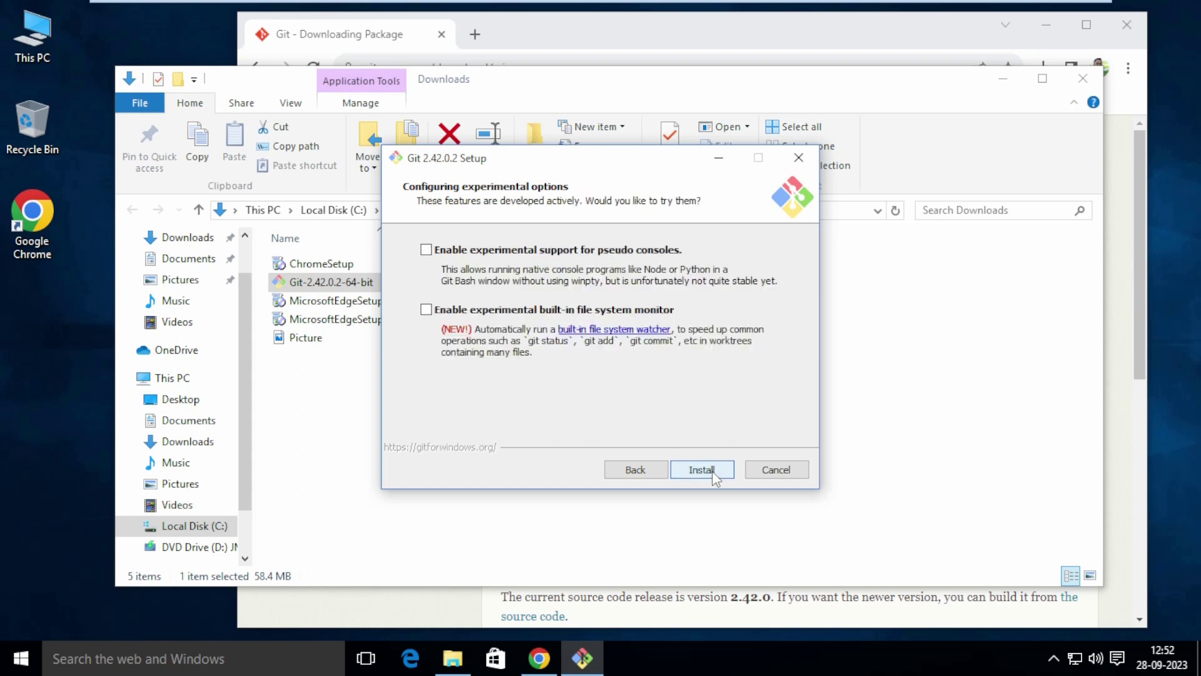
{"action": "left_click", "coordinate": [713, 471]}
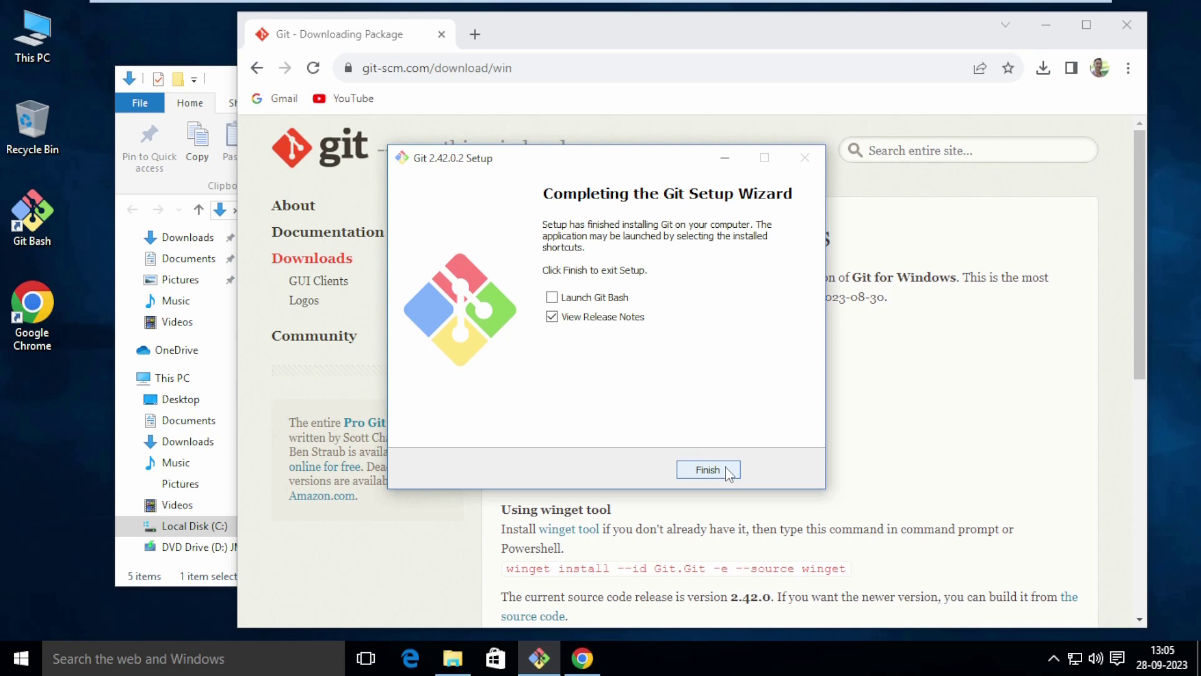
{"action": "left_click", "coordinate": [708, 470]}
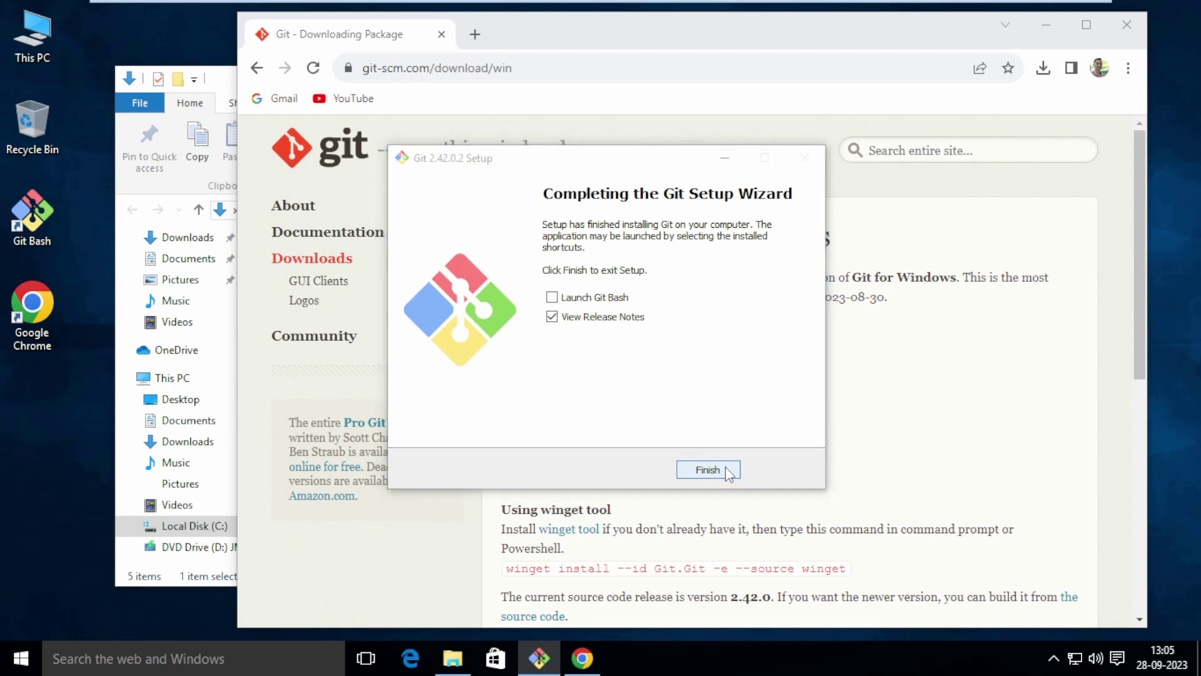
{"action": "left_click", "coordinate": [721, 465]}
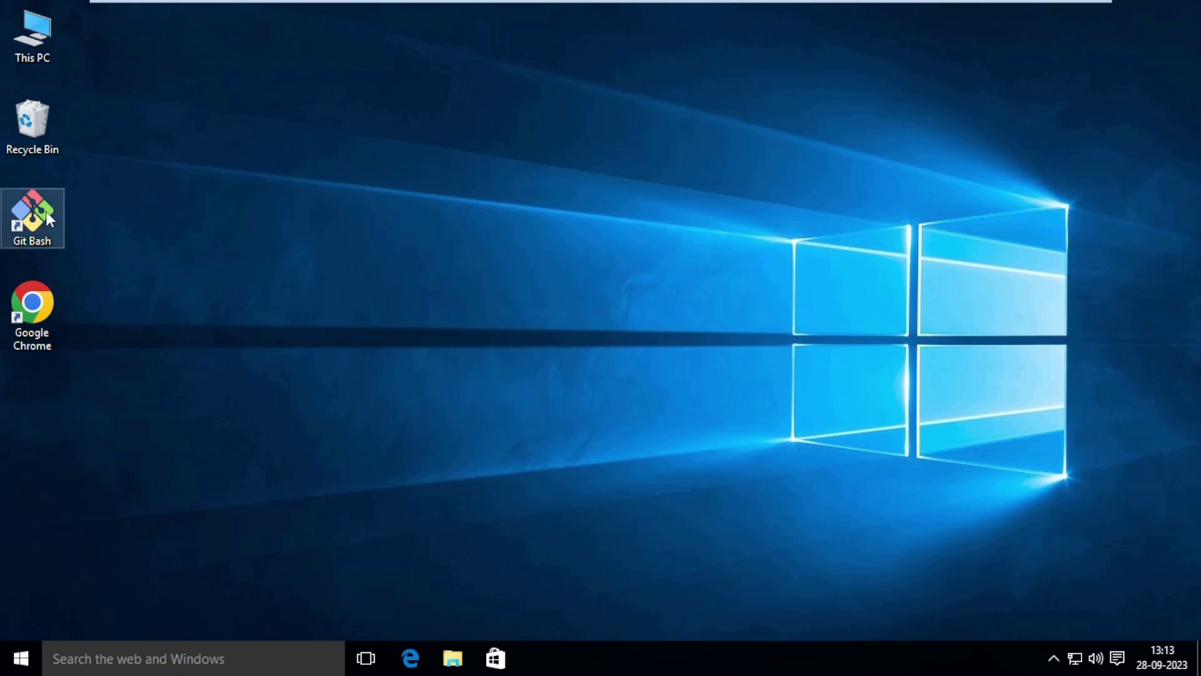
Step: Open Git Bash at the desktop location and create a directory there with mkdir, named with the user's first name
{"action": "right_click", "coordinate": [395, 209]}
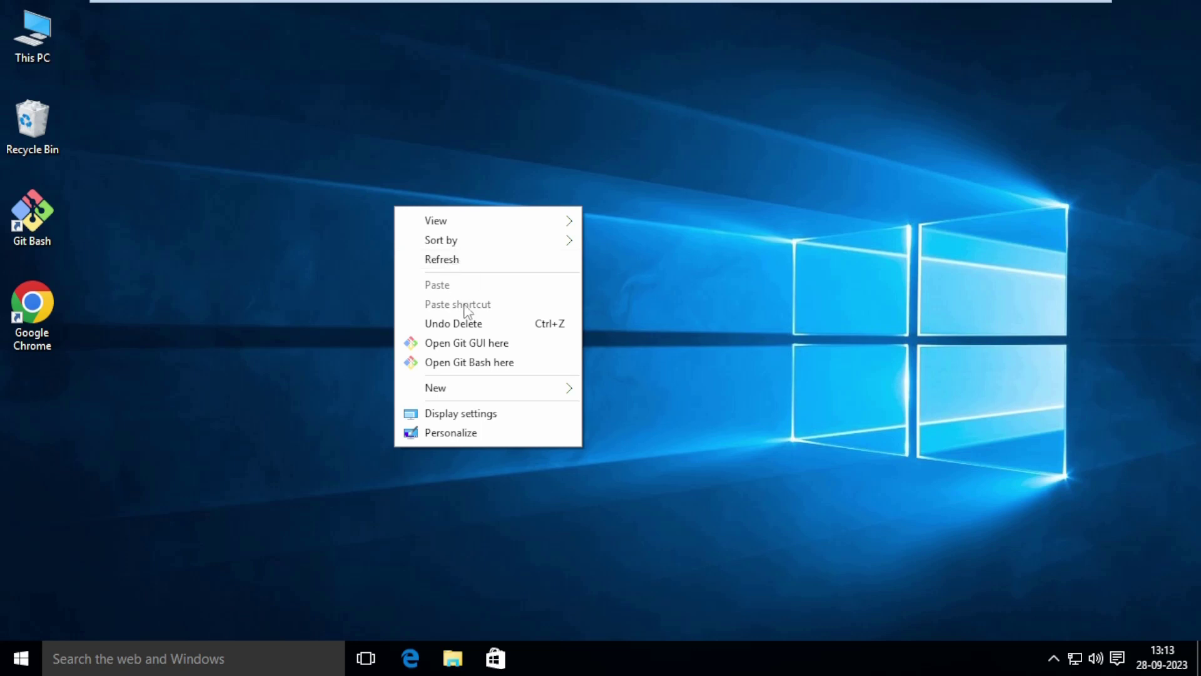
{"action": "left_click", "coordinate": [522, 363]}
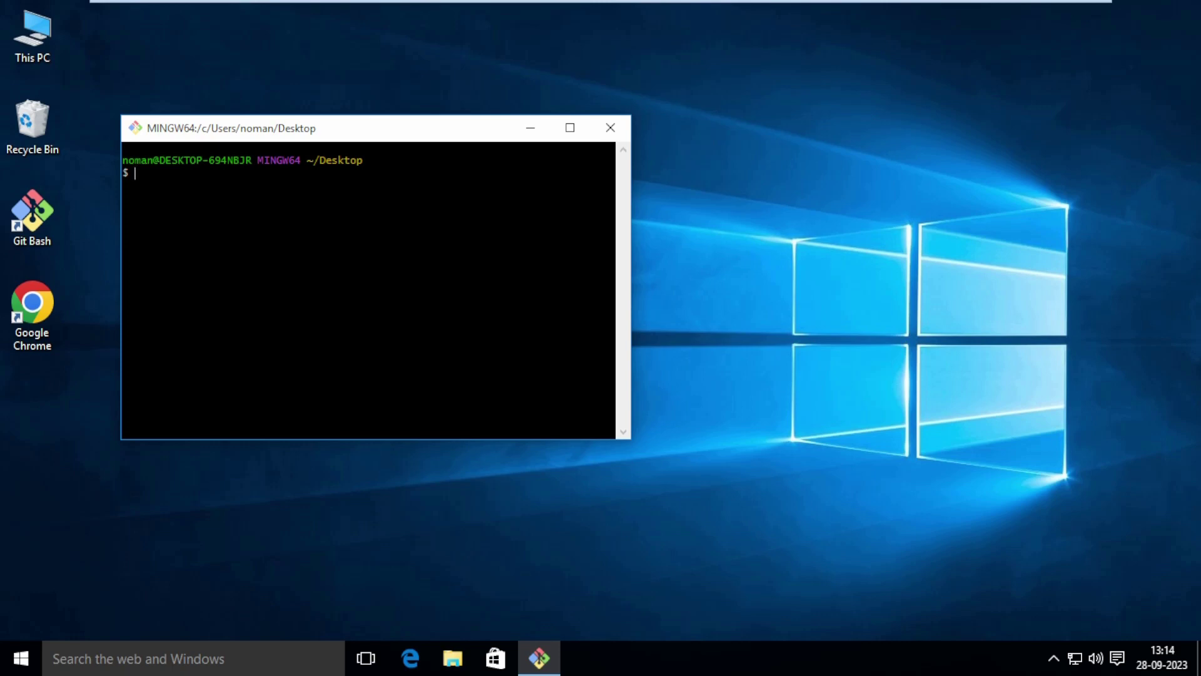
{"action": "type", "text": "mkdir"}
{"action": "type", "text": "noman"}
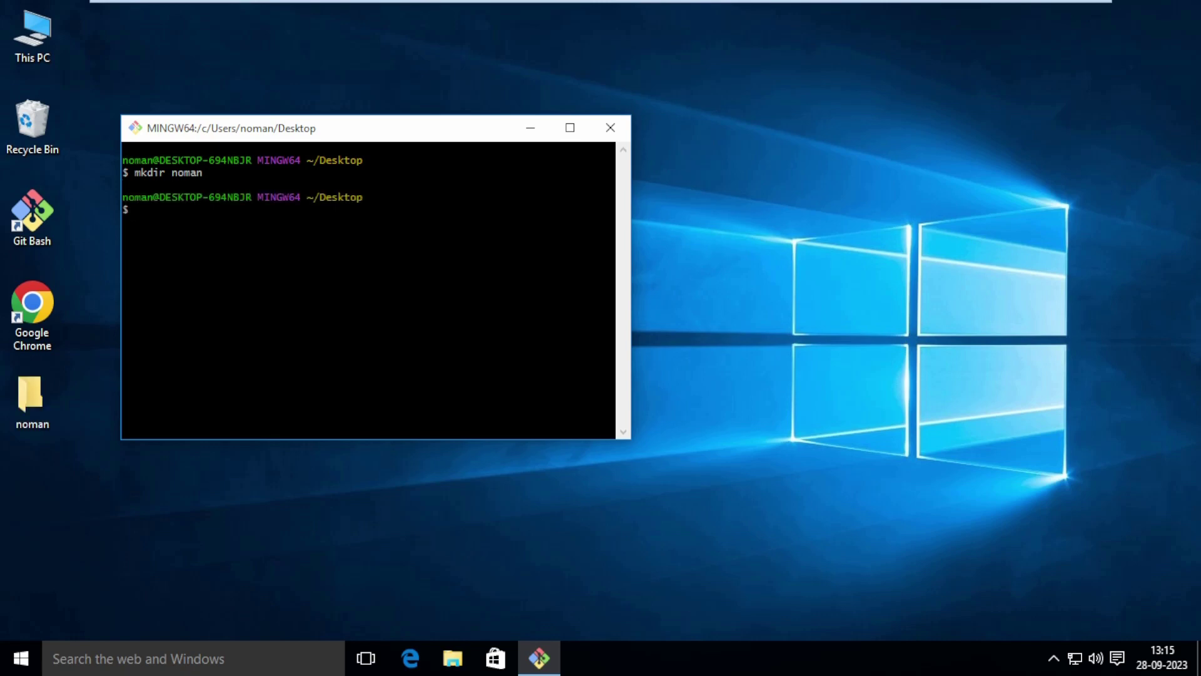
Step: Change into the newly made desktop directory with cd and create an empty file abcd.txt there using touch
{"action": "double_click", "coordinate": [35, 401]}
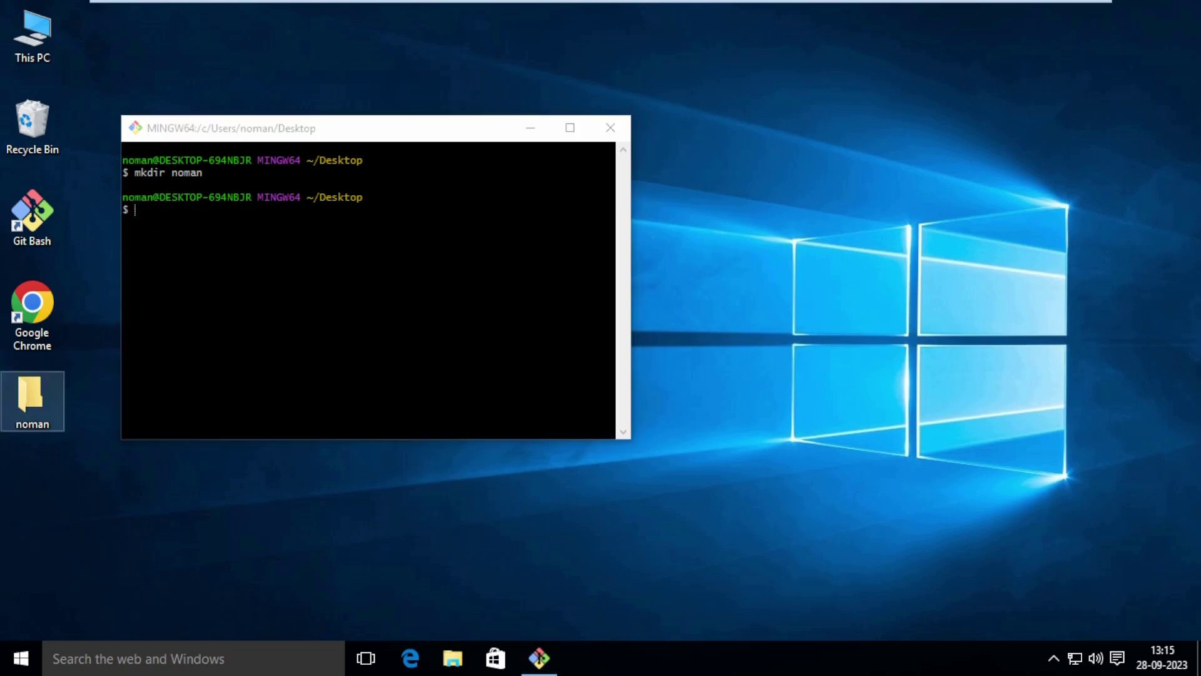
{"action": "left_click", "coordinate": [325, 276]}
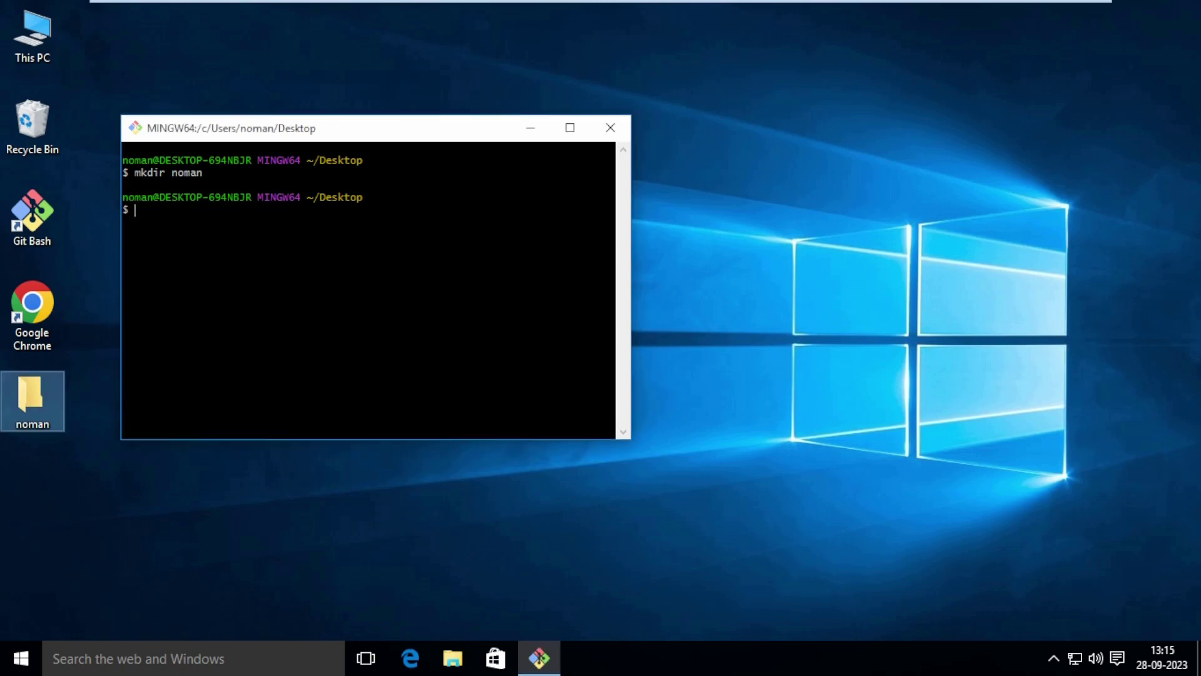
{"action": "type", "text": "cd "}
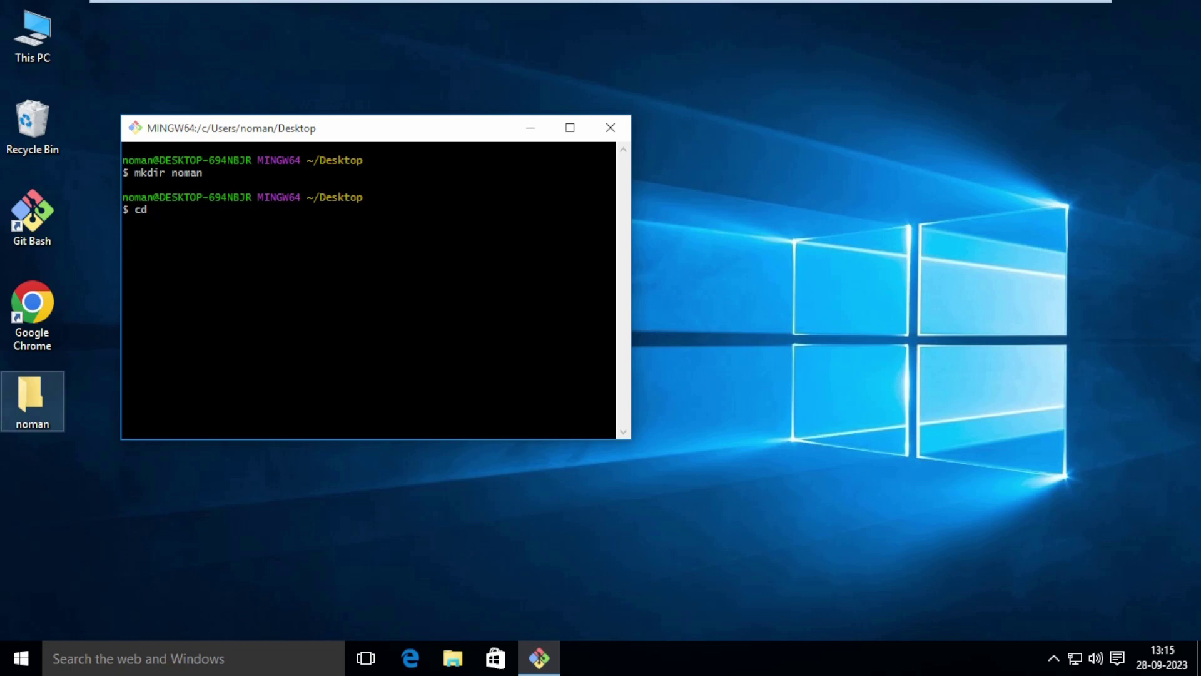
{"action": "type", "text": "noman"}
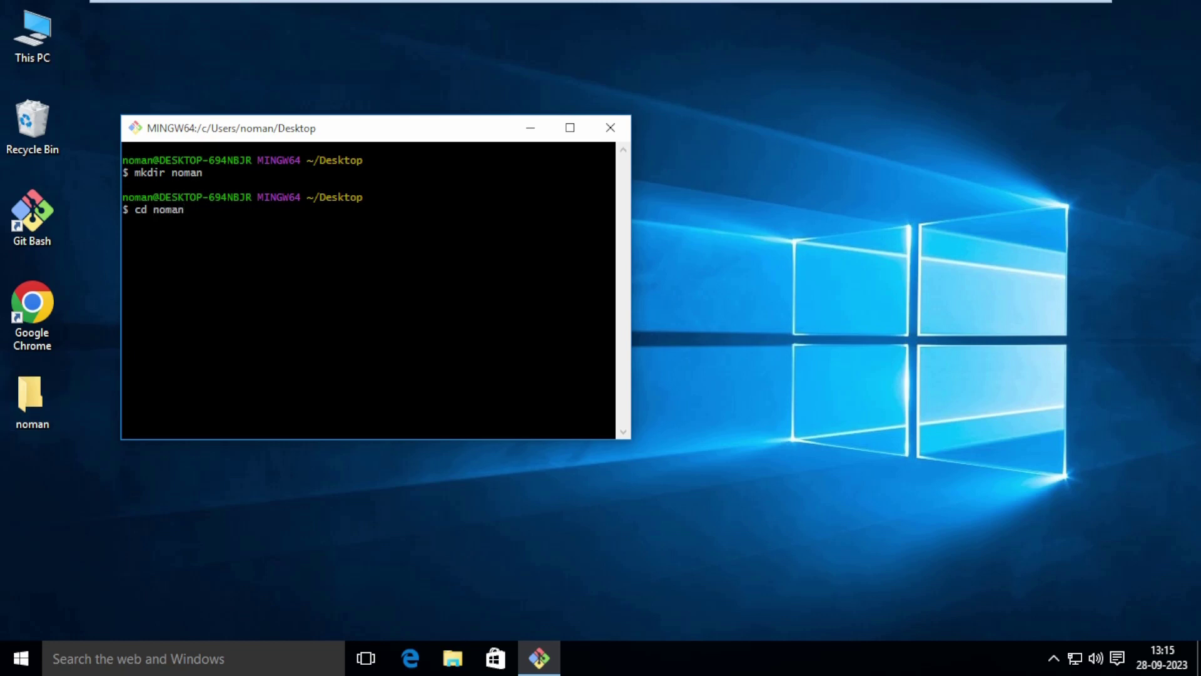
{"action": "key", "text": "Return"}
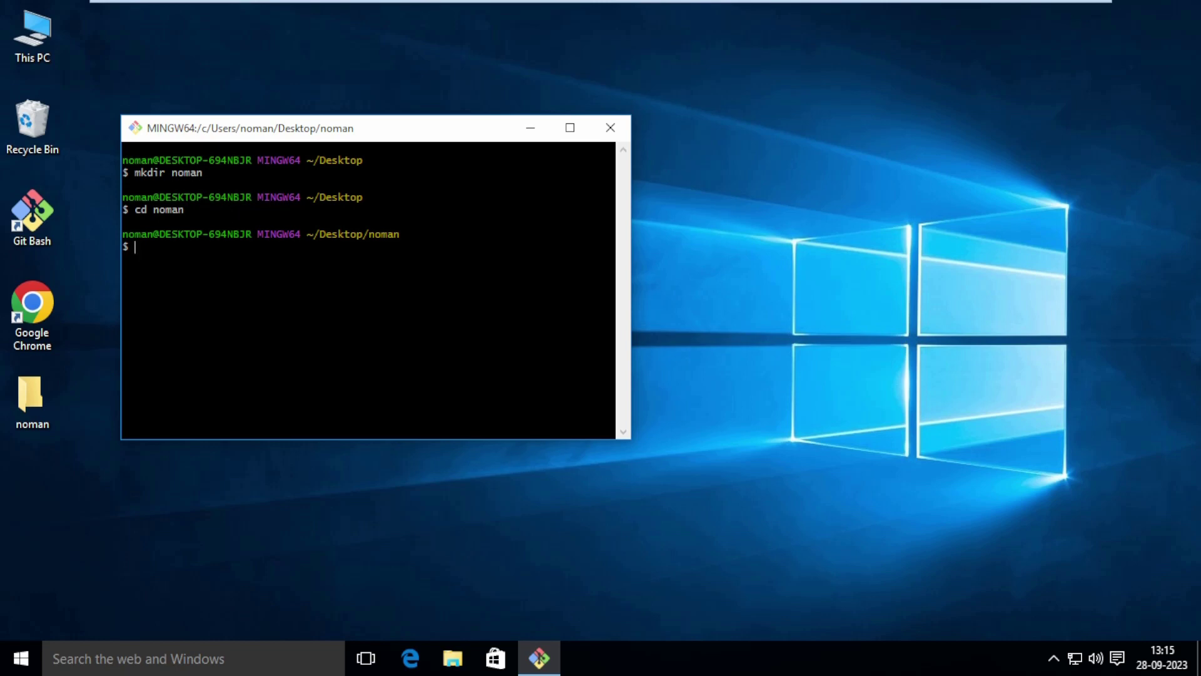
{"action": "type", "text": "touch abcd.txt"}
{"action": "key", "text": "Return"}
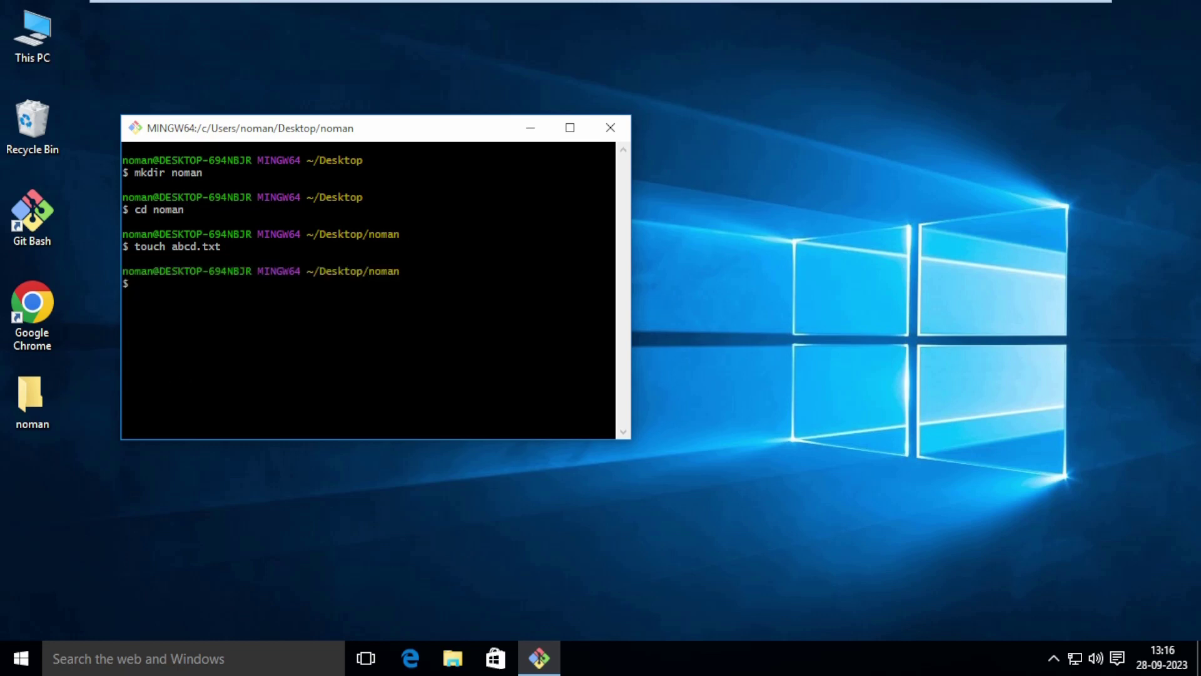
Step: List the directory's contents with ls, check the same desktop folder in File Explorer, and return to Git Bash
{"action": "type", "text": "ls"}
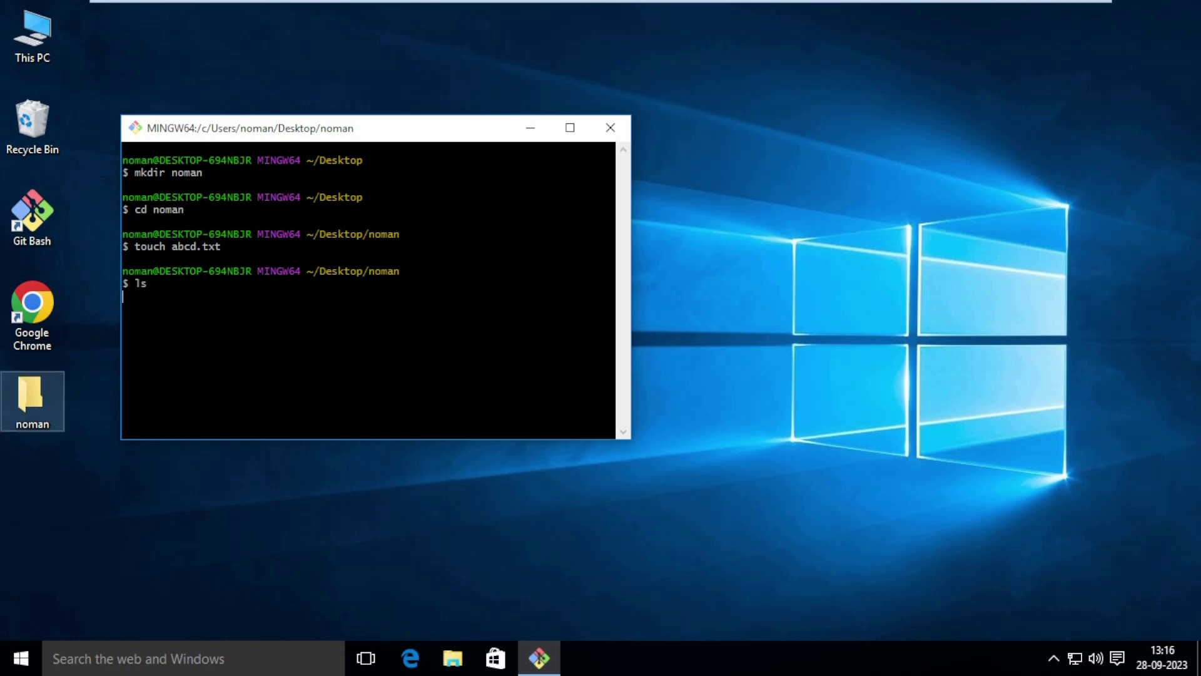
{"action": "key", "text": "Return"}
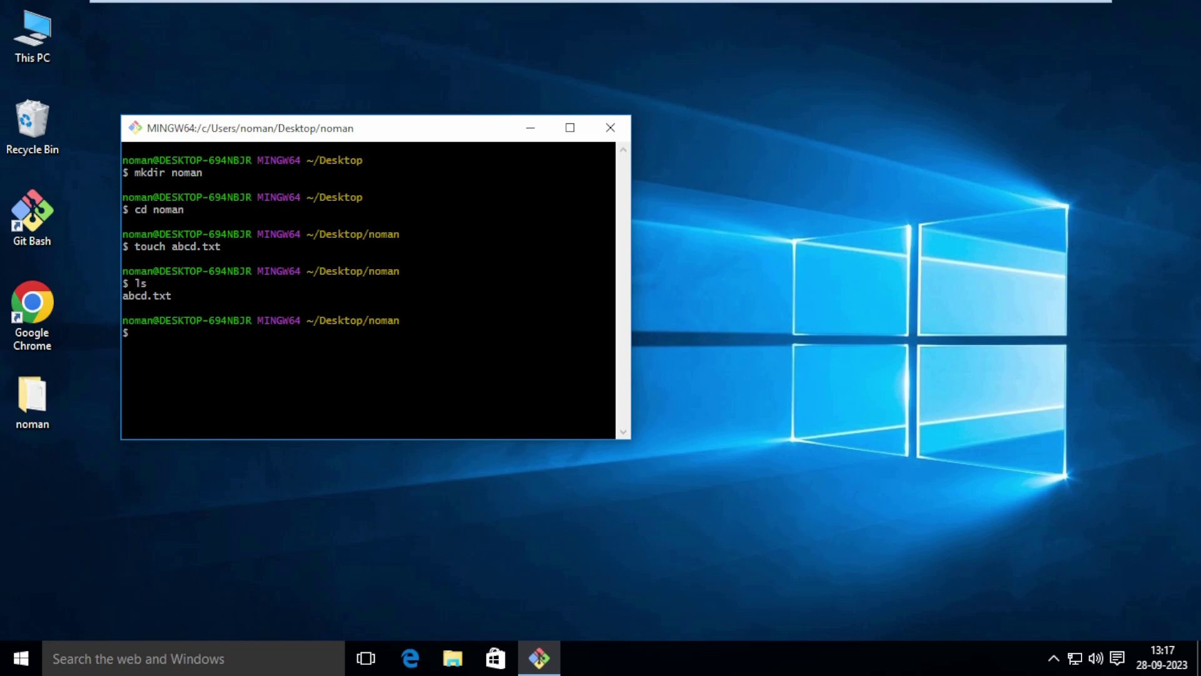
{"action": "double_click", "coordinate": [35, 394]}
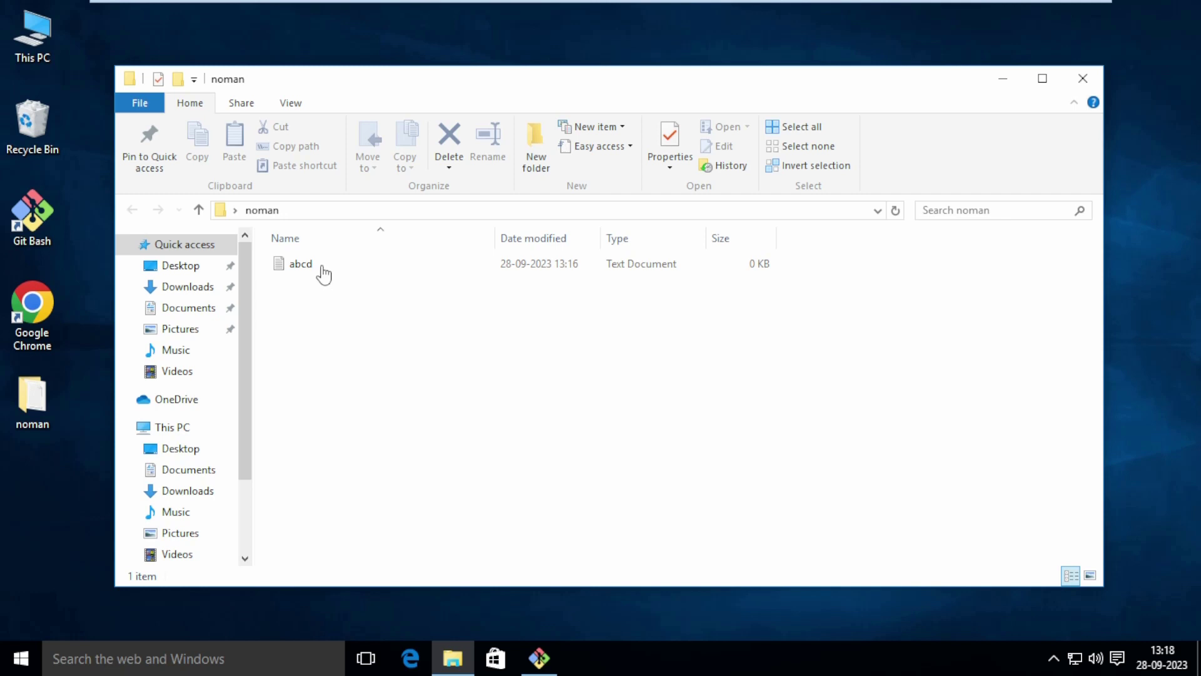
{"action": "left_click", "coordinate": [537, 664]}
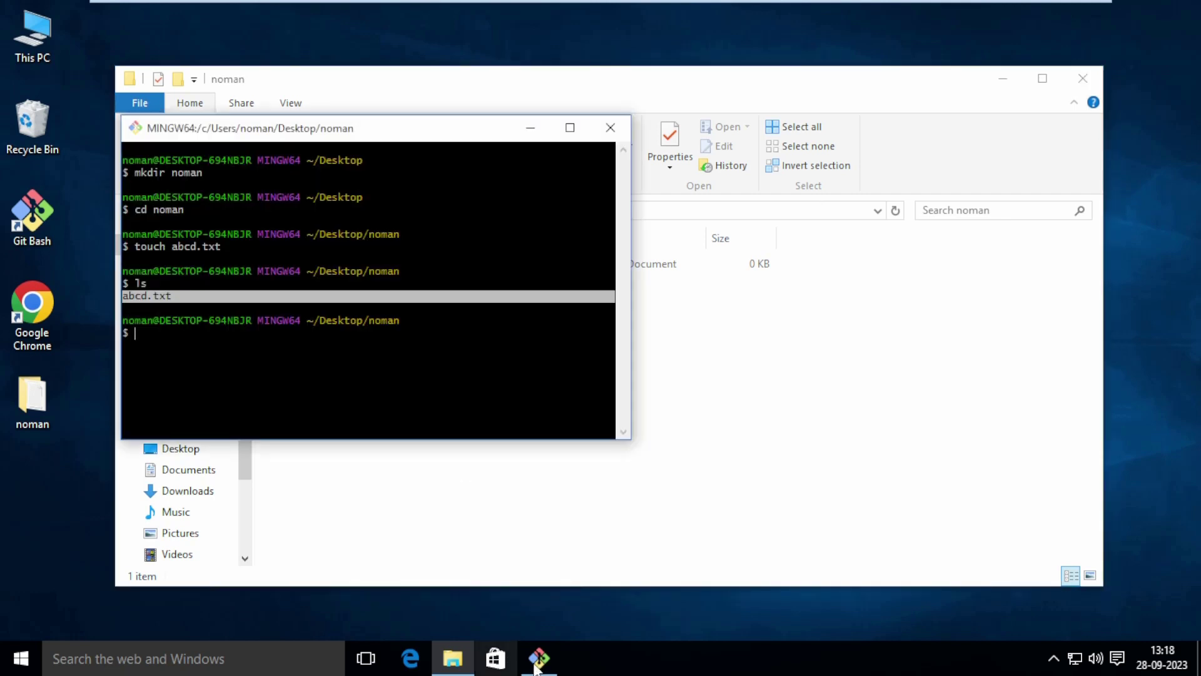